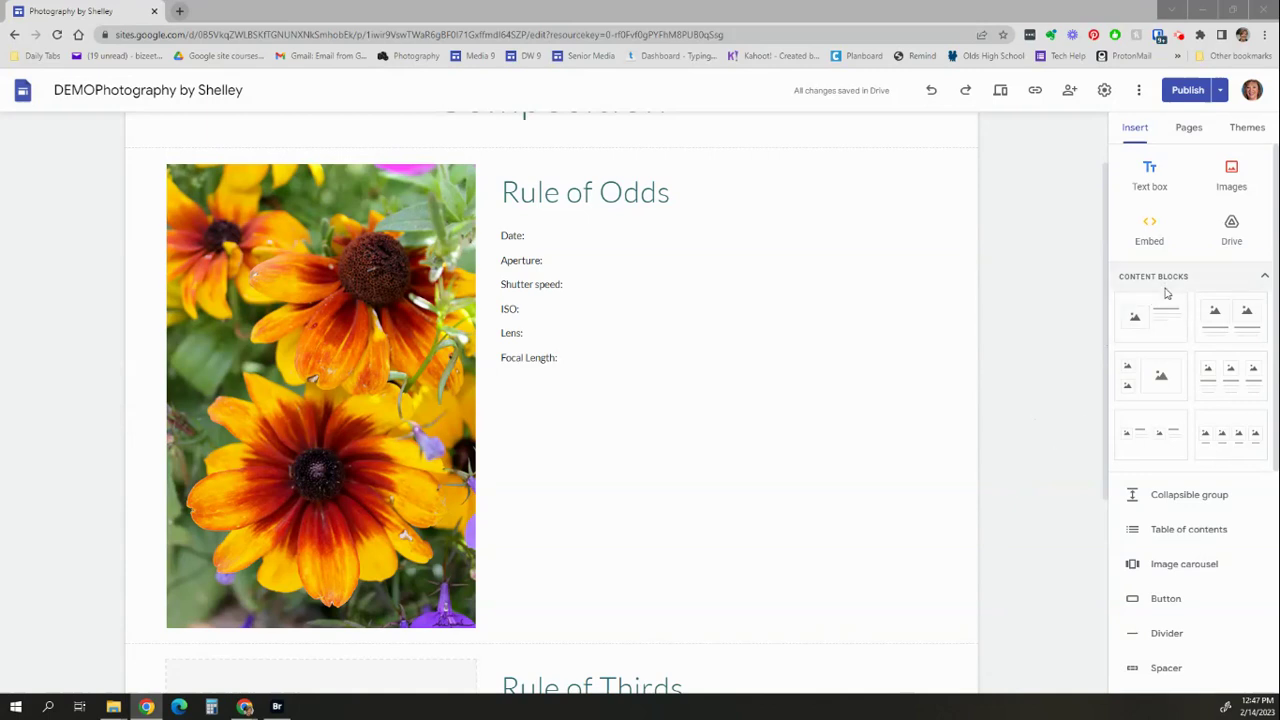
{"action": "scroll", "coordinate": [771, 254], "scroll_direction": "up", "scroll_amount": 2}
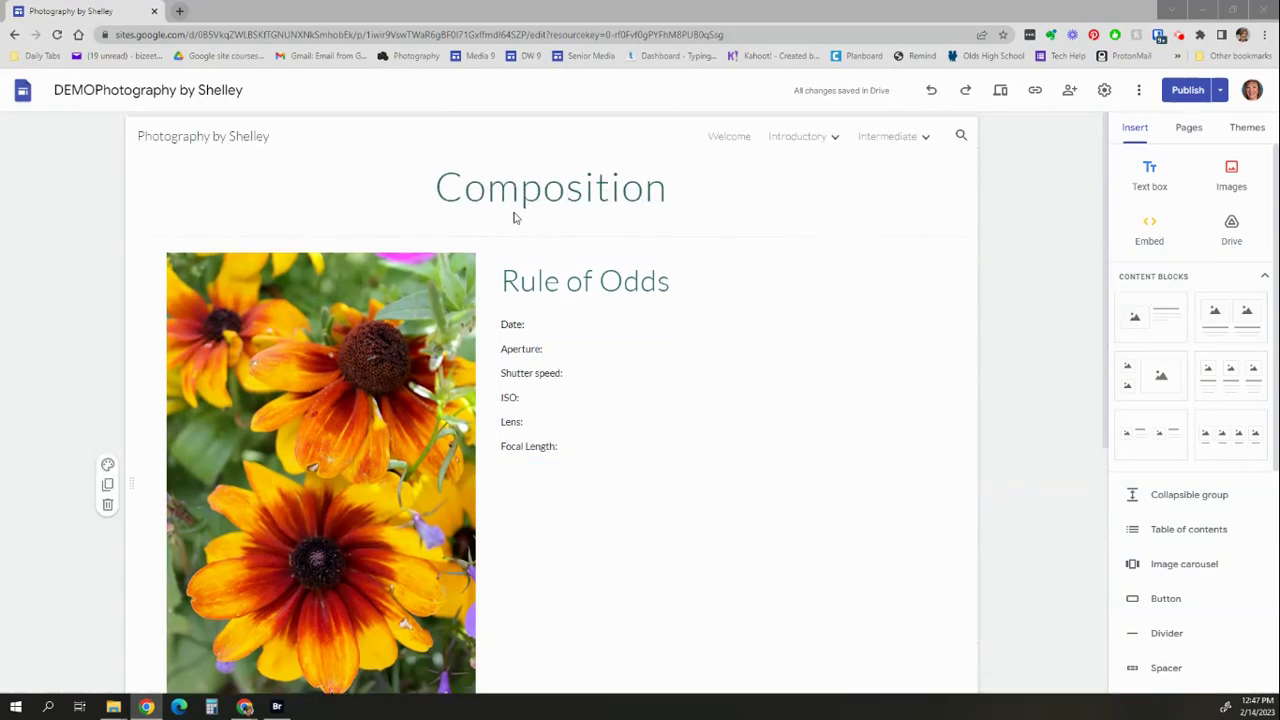
{"action": "scroll", "coordinate": [866, 310], "scroll_direction": "down", "scroll_amount": 1}
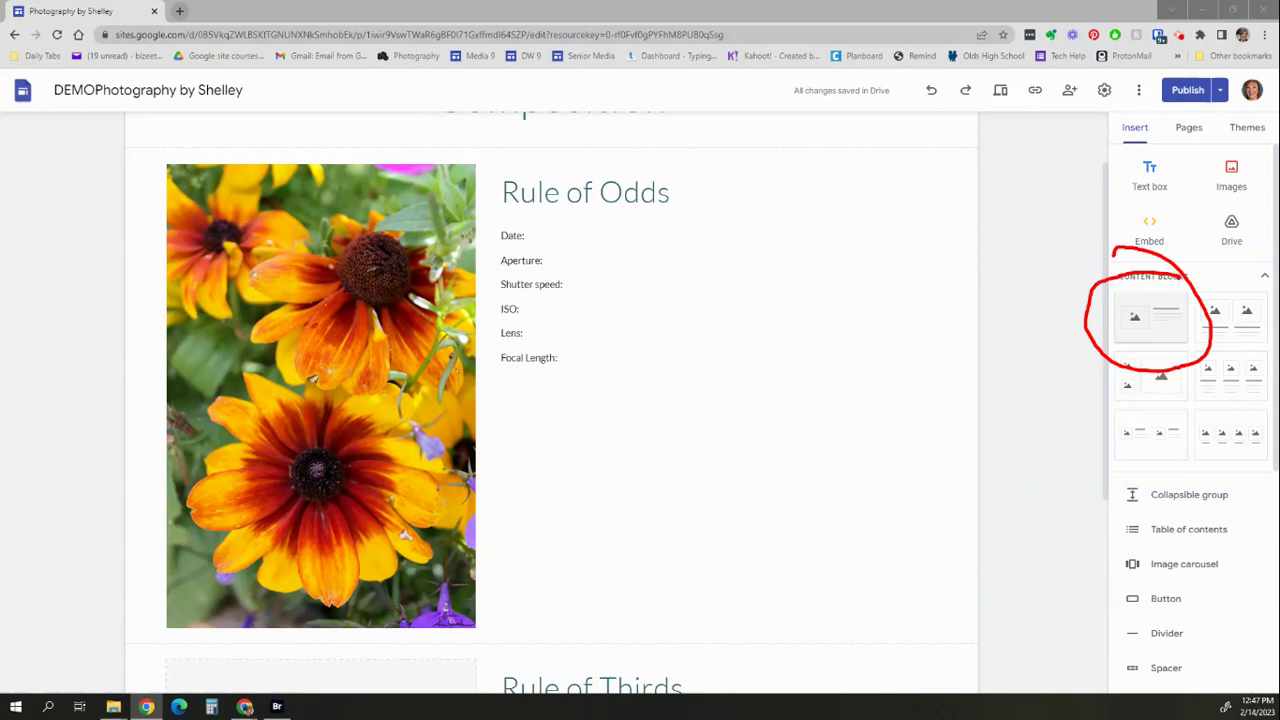
{"action": "mouse_move", "coordinate": [545, 224]}
{"action": "left_mouse_down"}
{"action": "mouse_move", "coordinate": [588, 228]}
{"action": "mouse_move", "coordinate": [572, 415]}
{"action": "mouse_move", "coordinate": [553, 414]}
{"action": "left_mouse_up"}
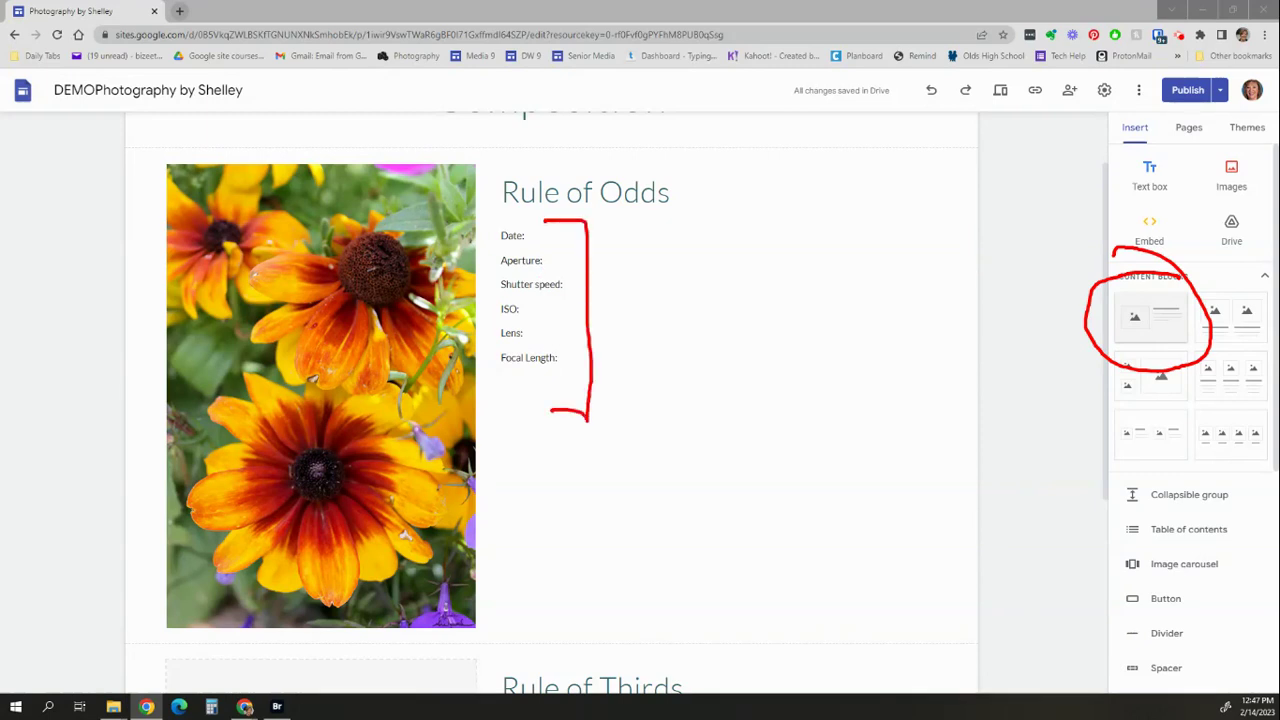
{"action": "key", "text": "Escape"}
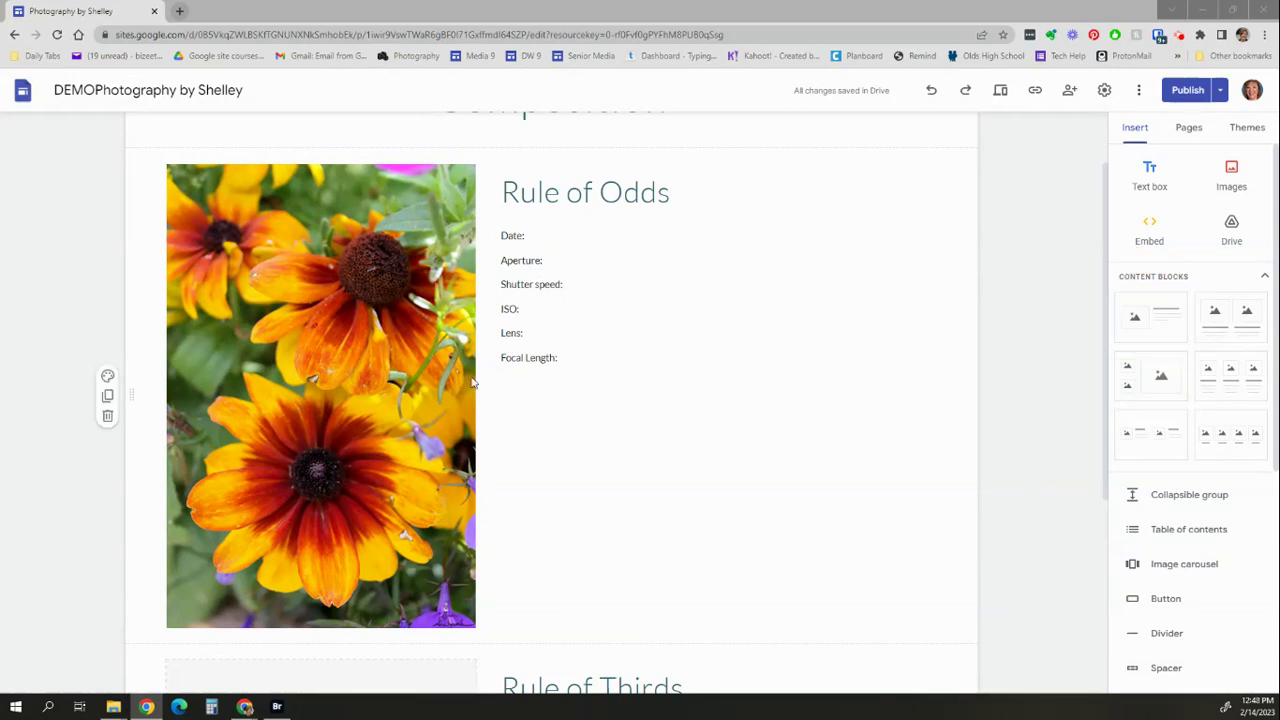
- Resize the flower photo beside Rule of Odds to just over half its original width and uncrop it to show the whole picture
{"action": "left_click", "coordinate": [357, 318]}
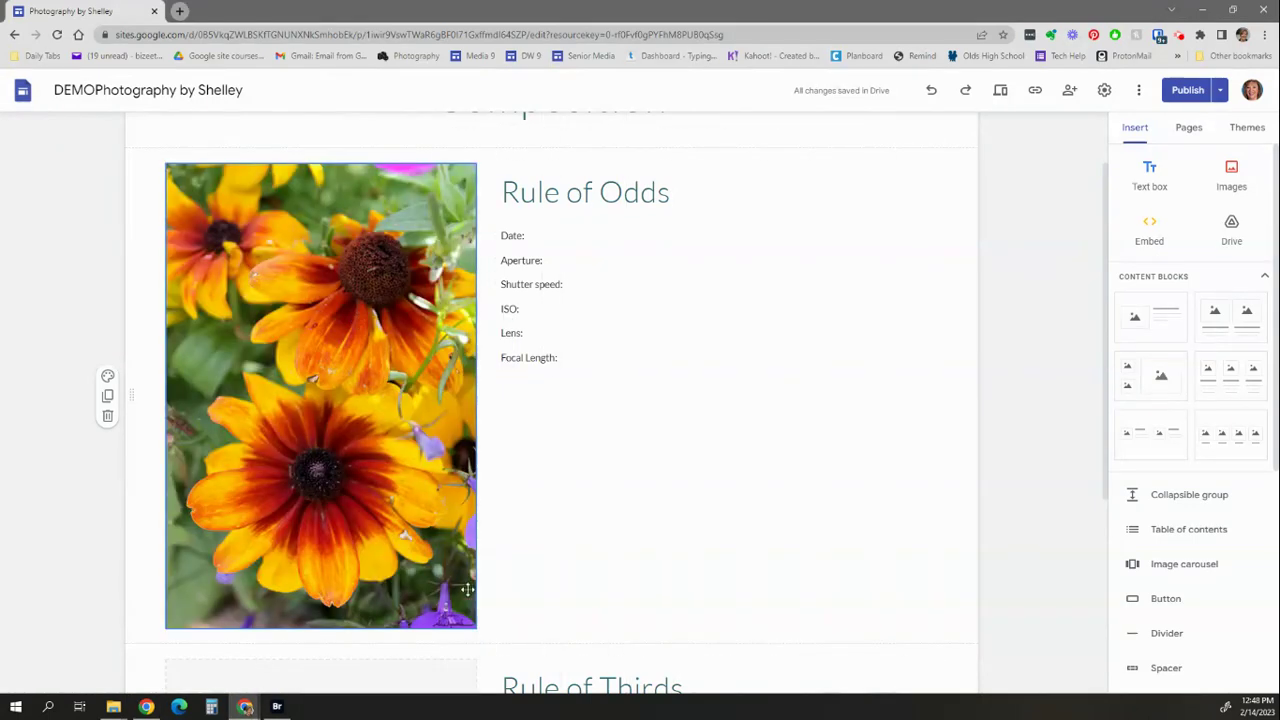
{"action": "left_click_drag", "start_coordinate": [475, 627], "coordinate": [277, 382]}
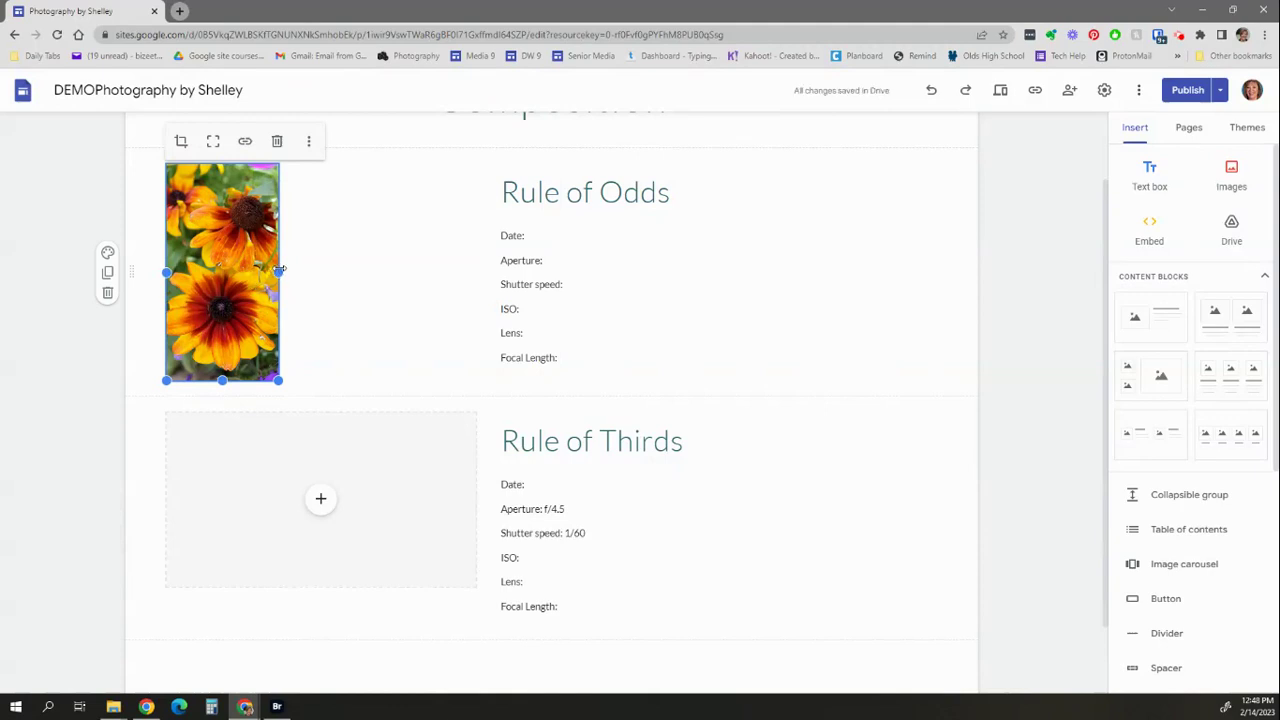
{"action": "double_click", "coordinate": [279, 268]}
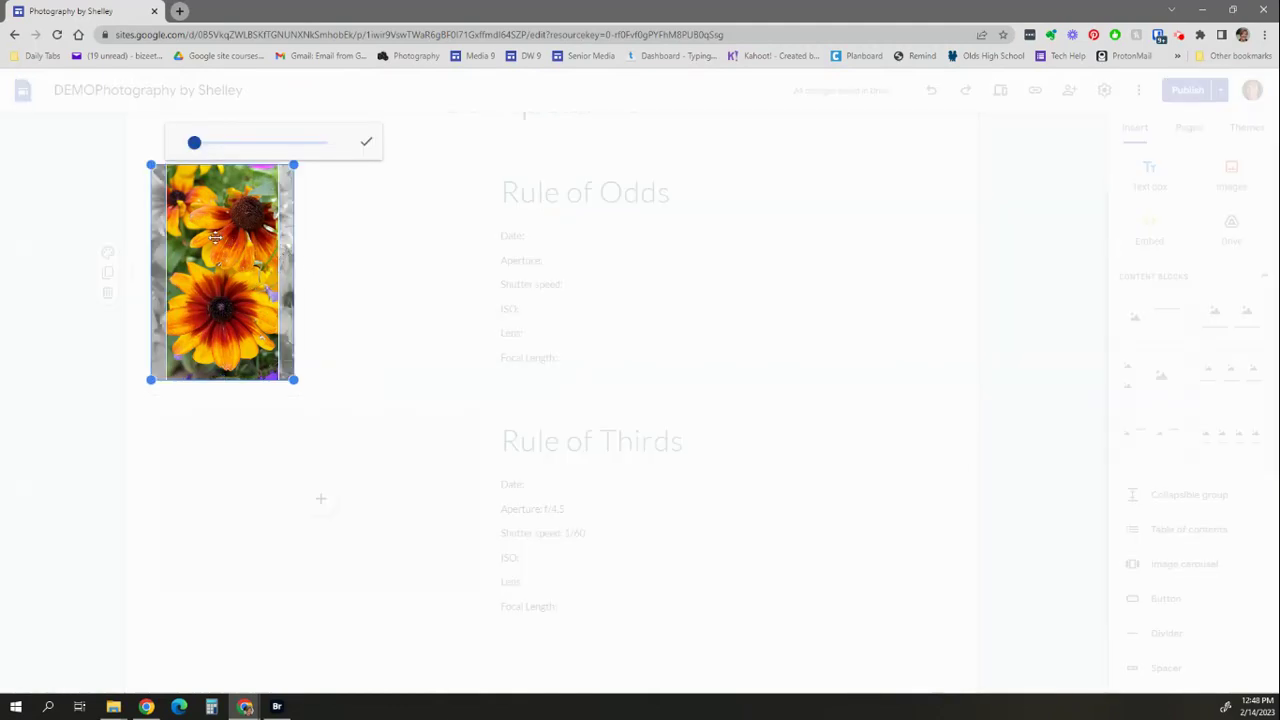
{"action": "left_click", "coordinate": [437, 227]}
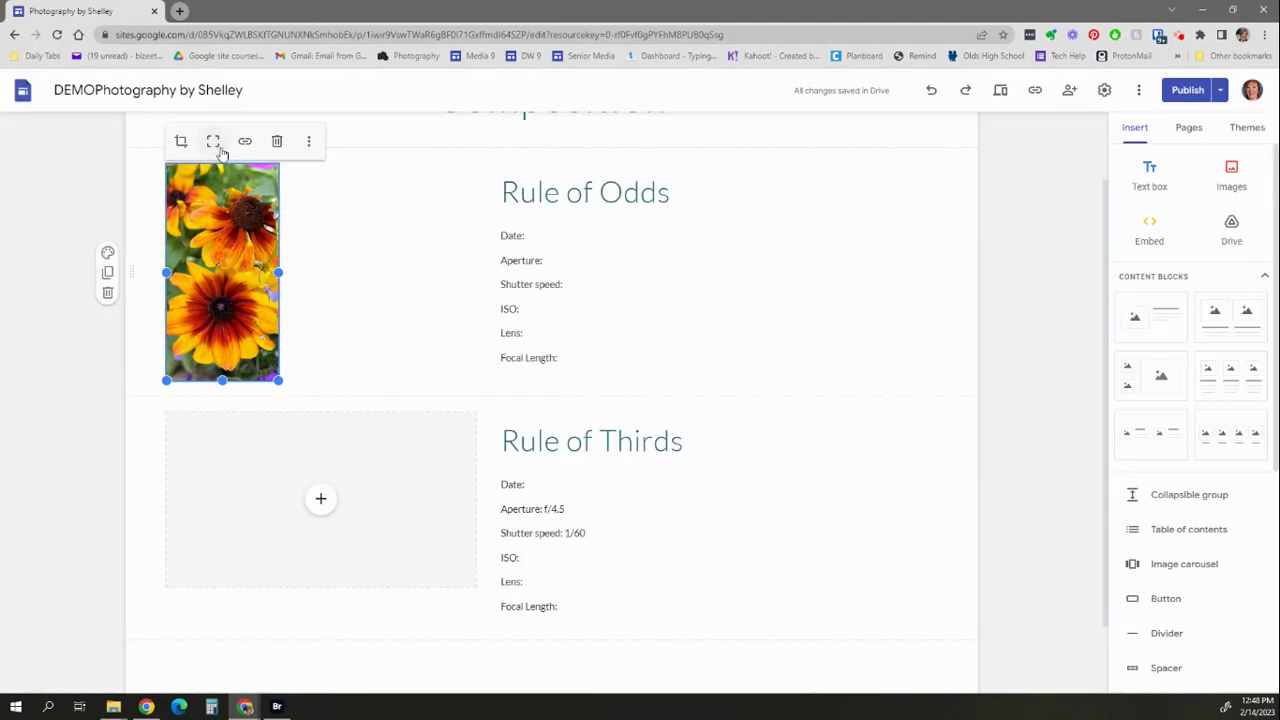
{"action": "mouse_move", "coordinate": [214, 122]}
{"action": "left_mouse_down"}
{"action": "mouse_move", "coordinate": [206, 157]}
{"action": "mouse_move", "coordinate": [206, 118]}
{"action": "left_mouse_up"}
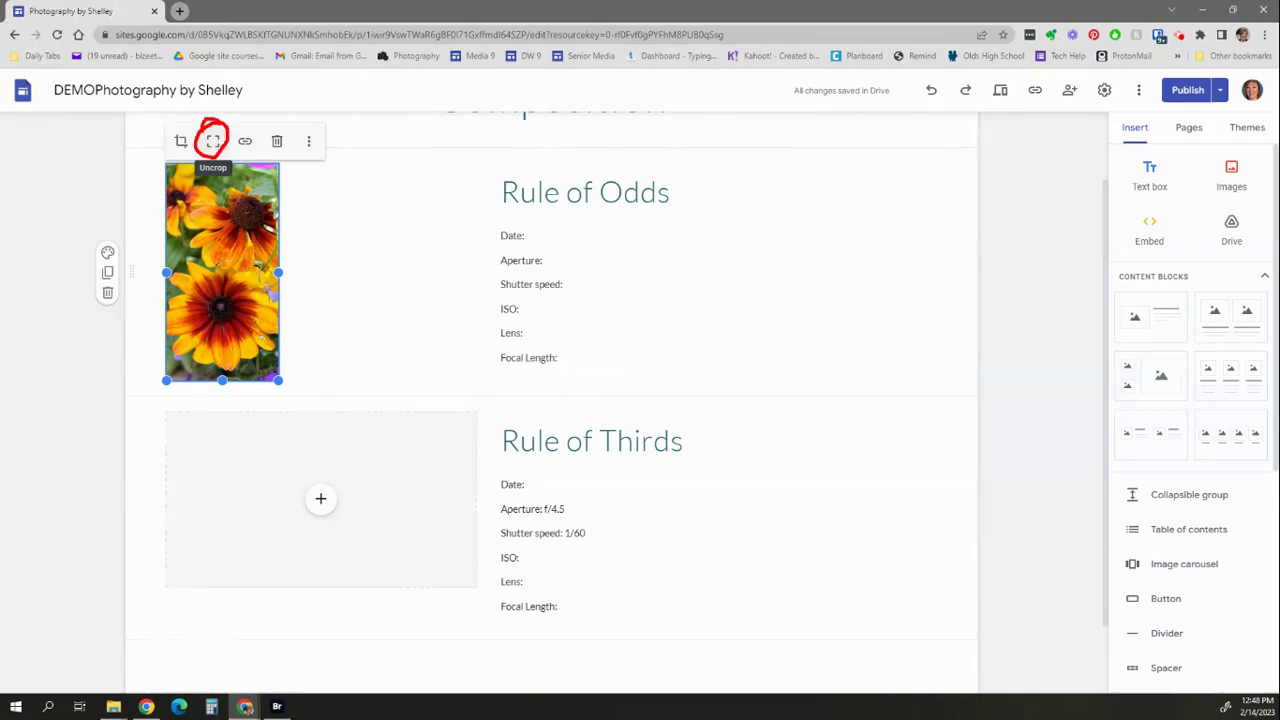
{"action": "left_click", "coordinate": [213, 141]}
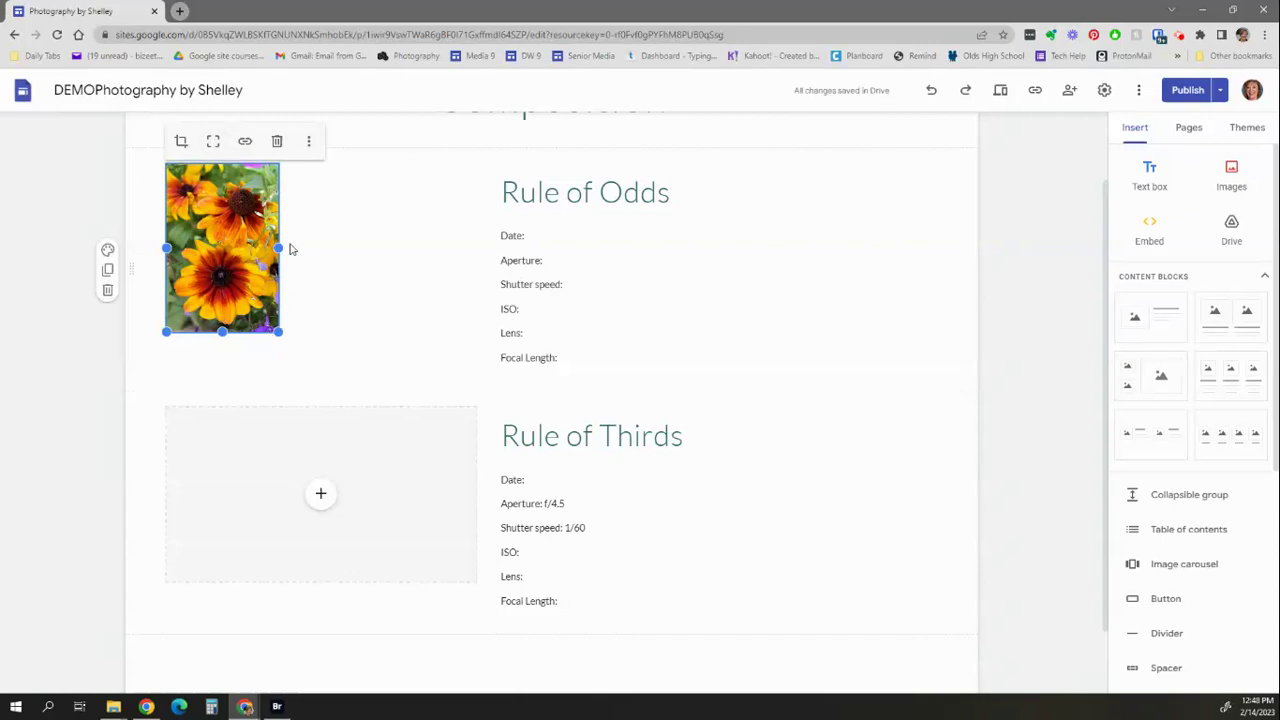
{"action": "left_click_drag", "start_coordinate": [278, 248], "coordinate": [350, 254]}
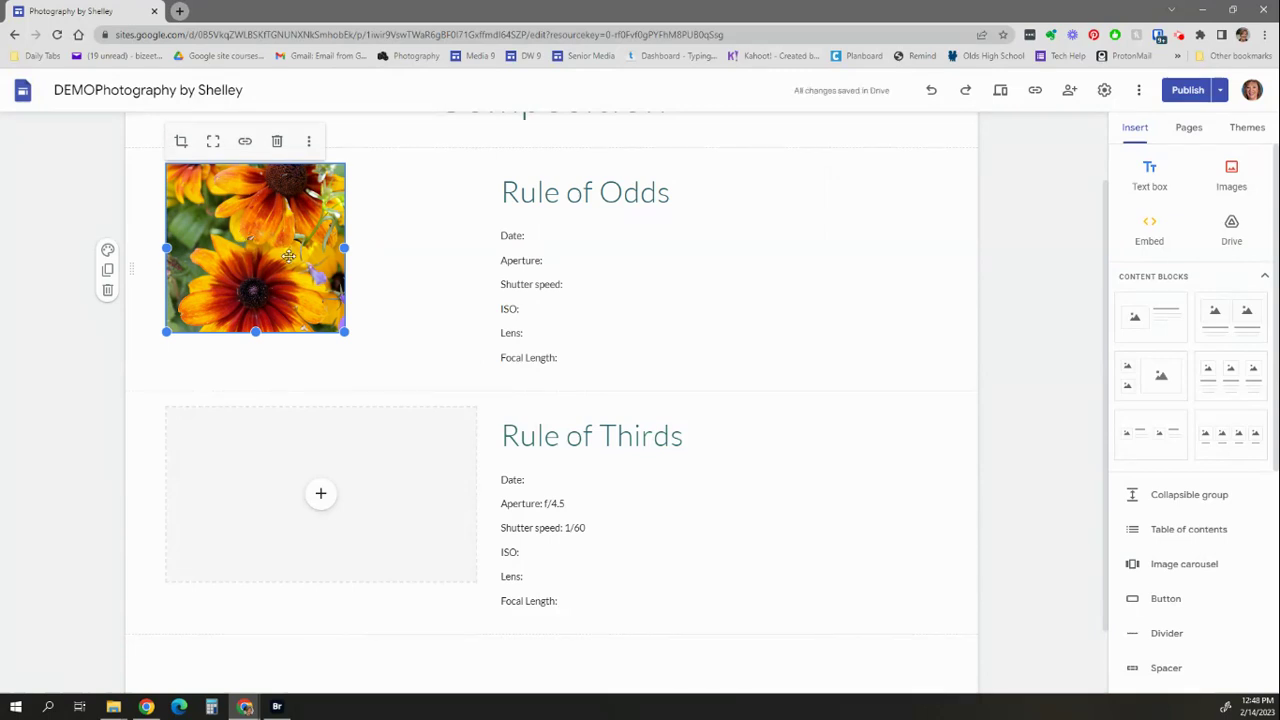
{"action": "left_click", "coordinate": [214, 145]}
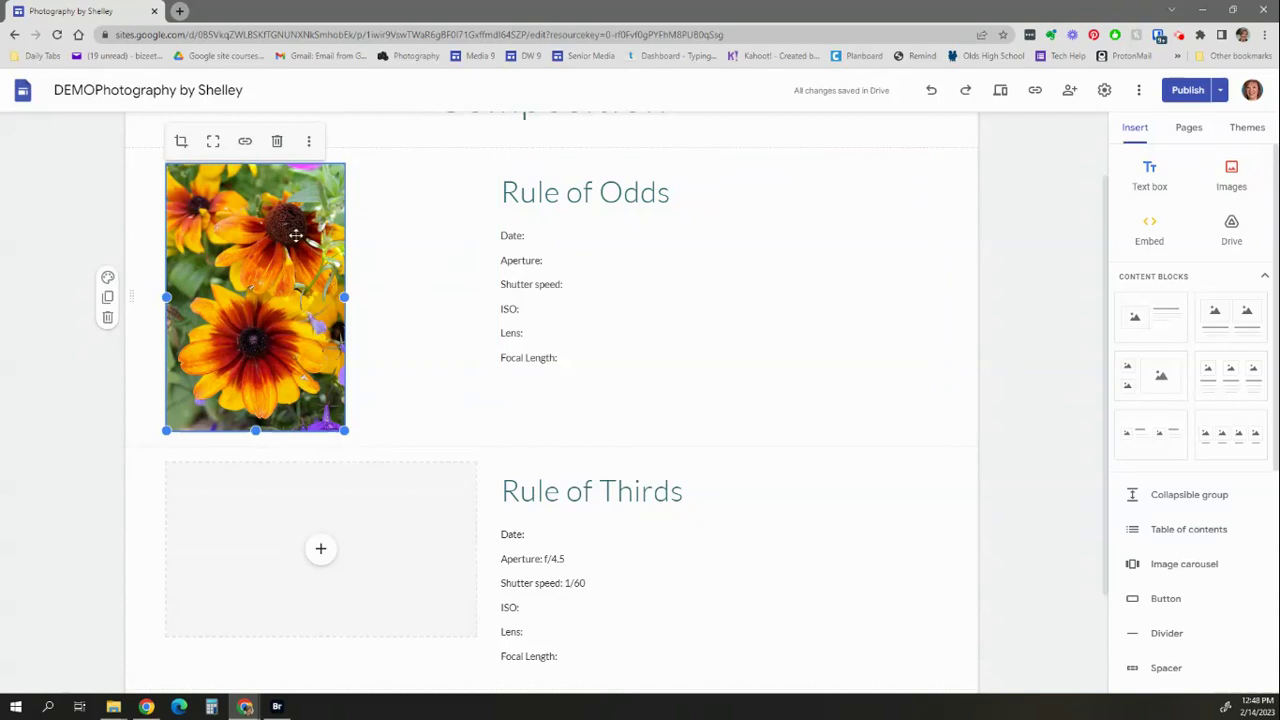
- Switch to Adobe Bridge and compare the camera metadata of IMG_6675.JPG with that of IMG_6675-edit-High.jpg
{"action": "left_click", "coordinate": [280, 708]}
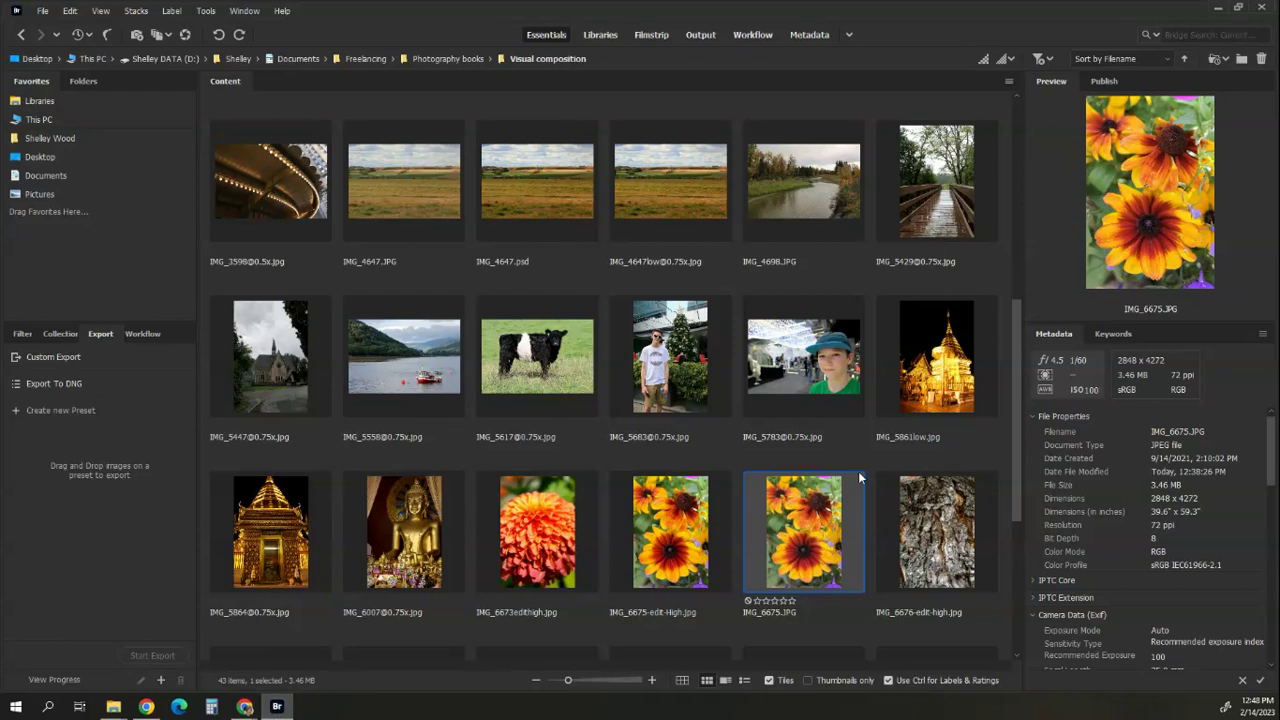
{"action": "mouse_move", "coordinate": [862, 456]}
{"action": "left_mouse_down"}
{"action": "mouse_move", "coordinate": [797, 601]}
{"action": "mouse_move", "coordinate": [800, 440]}
{"action": "mouse_move", "coordinate": [757, 452]}
{"action": "left_mouse_up"}
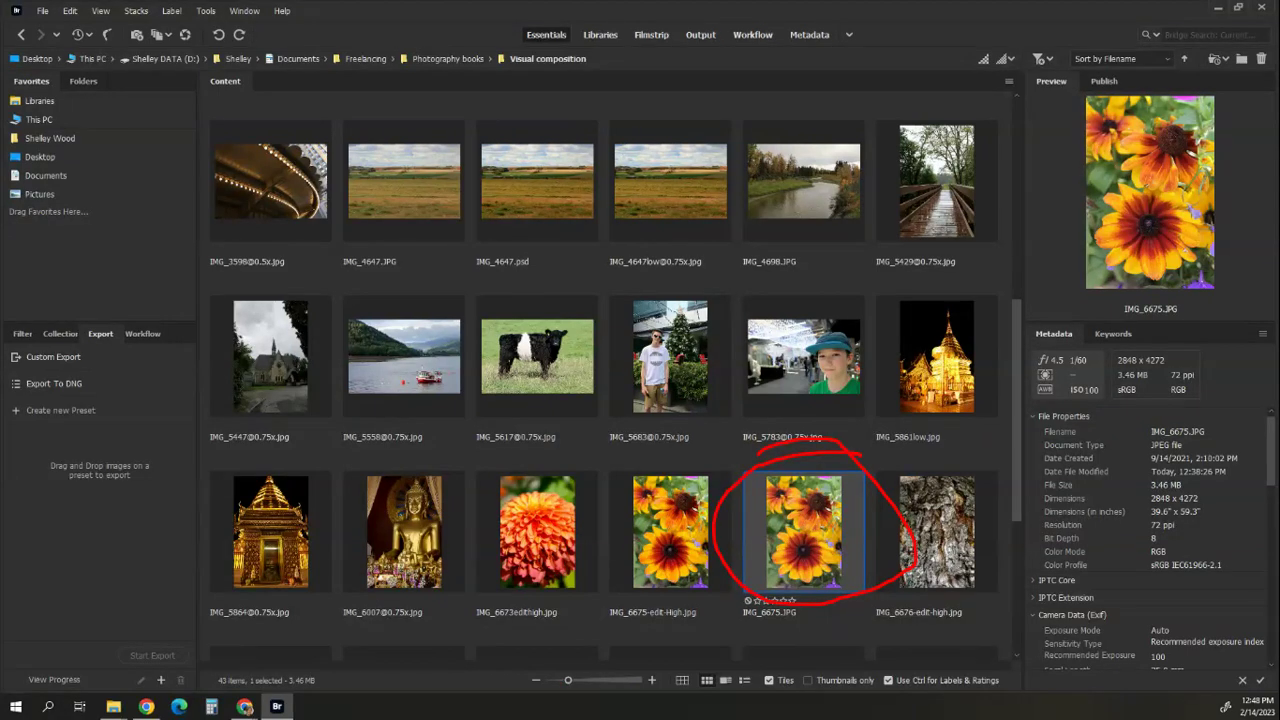
{"action": "mouse_move", "coordinate": [1058, 321]}
{"action": "left_mouse_down"}
{"action": "mouse_move", "coordinate": [1040, 340]}
{"action": "mouse_move", "coordinate": [1076, 334]}
{"action": "left_mouse_up"}
{"action": "mouse_move", "coordinate": [1252, 344]}
{"action": "left_mouse_down"}
{"action": "mouse_move", "coordinate": [1186, 348]}
{"action": "mouse_move", "coordinate": [980, 456]}
{"action": "mouse_move", "coordinate": [1150, 640]}
{"action": "mouse_move", "coordinate": [1274, 652]}
{"action": "left_mouse_up"}
{"action": "key", "text": "Escape"}
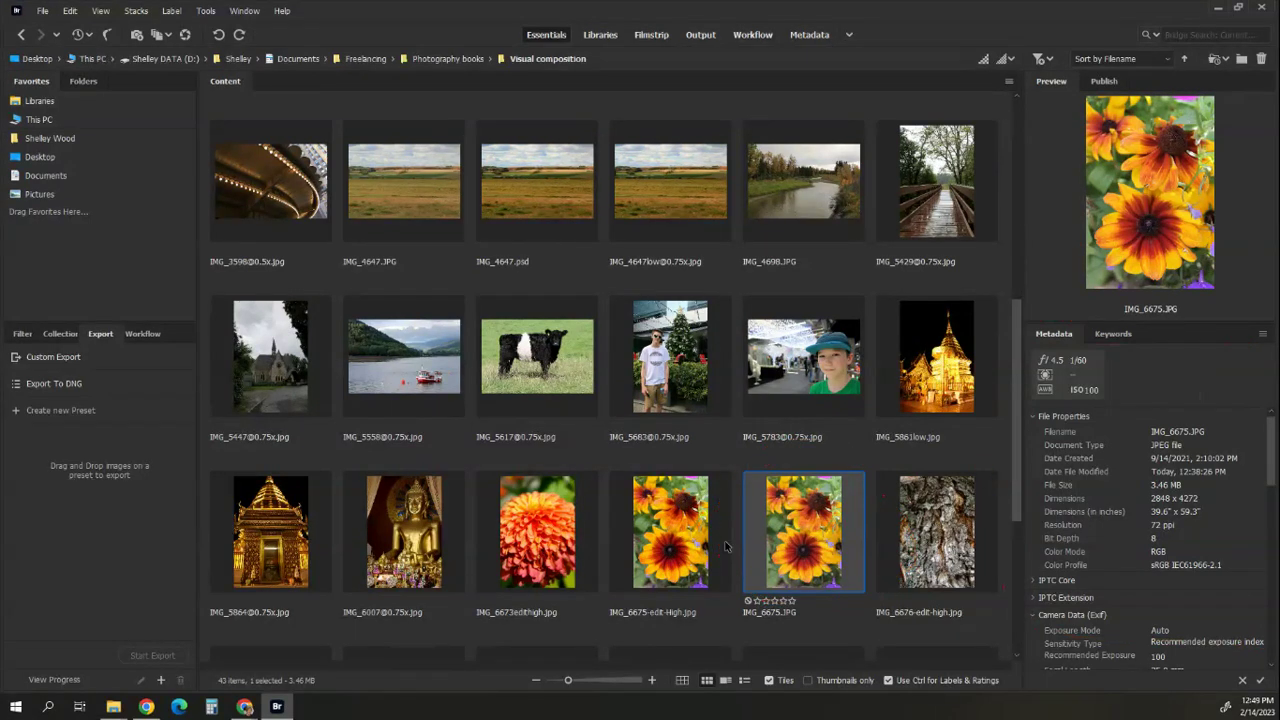
{"action": "left_click", "coordinate": [682, 536]}
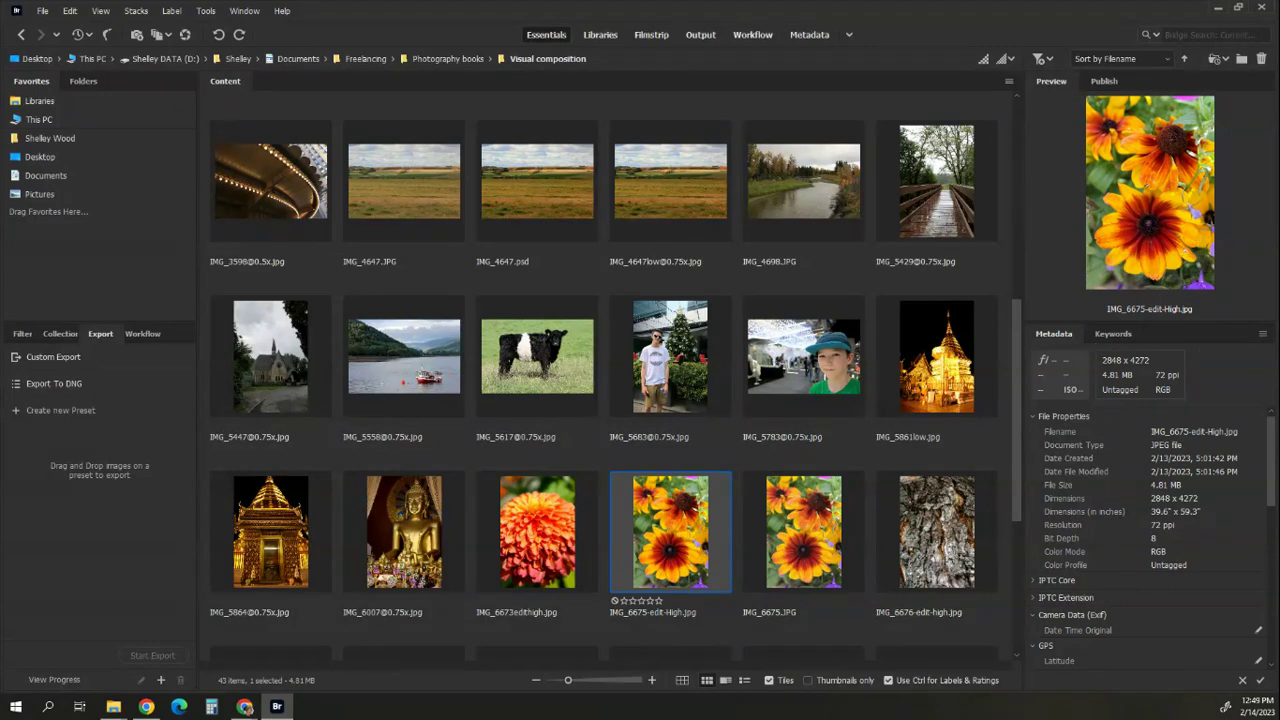
{"action": "mouse_move", "coordinate": [1095, 326]}
{"action": "left_mouse_down"}
{"action": "mouse_move", "coordinate": [985, 395]}
{"action": "mouse_move", "coordinate": [1098, 335]}
{"action": "left_mouse_up"}
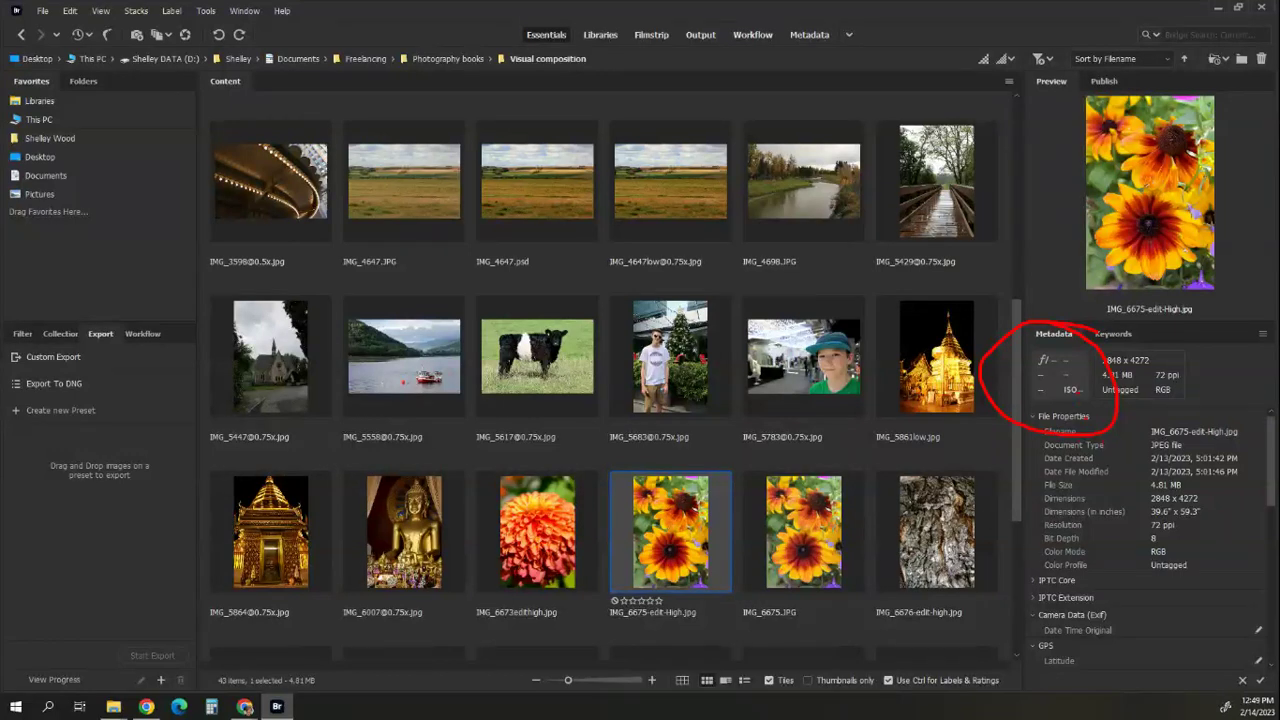
- Copy the Date Created of IMG_6675.JPG, 9/14/2021, 2:10:02 PM, into the Date line under Rule of Odds in Google Sites
{"action": "left_click", "coordinate": [806, 542]}
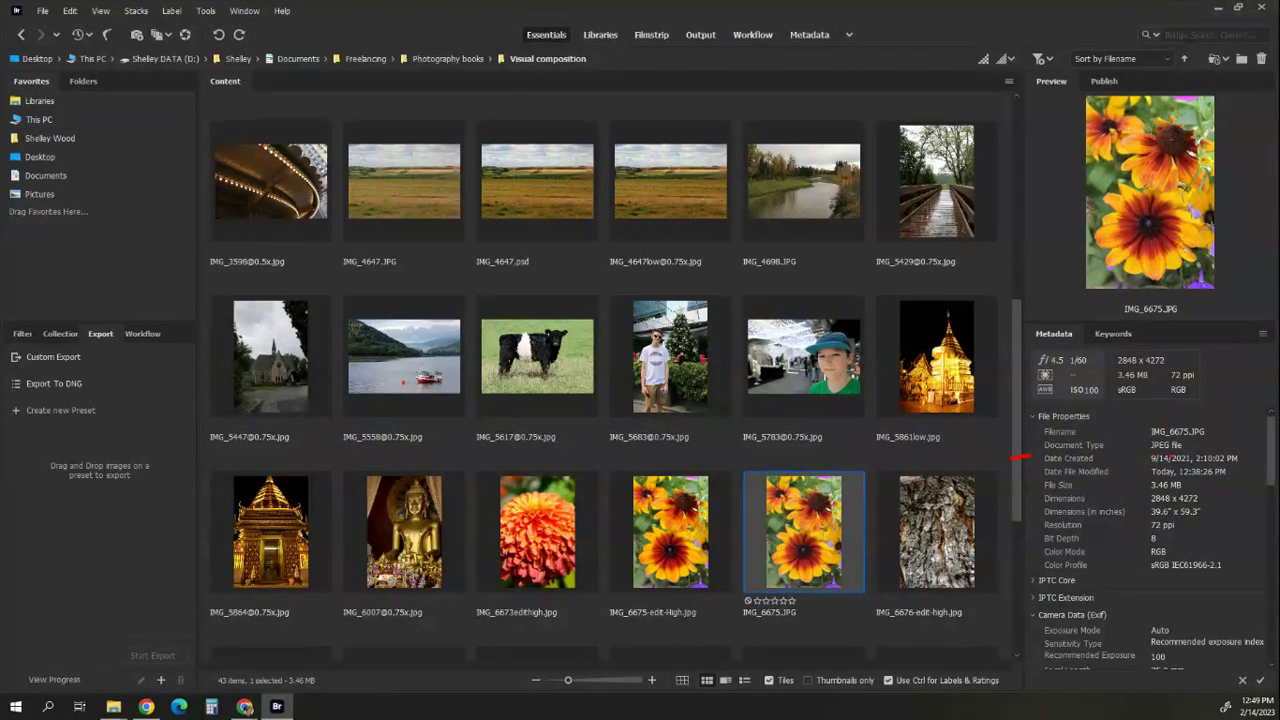
{"action": "left_click", "coordinate": [1181, 458]}
{"action": "key", "text": "ctrl+c"}
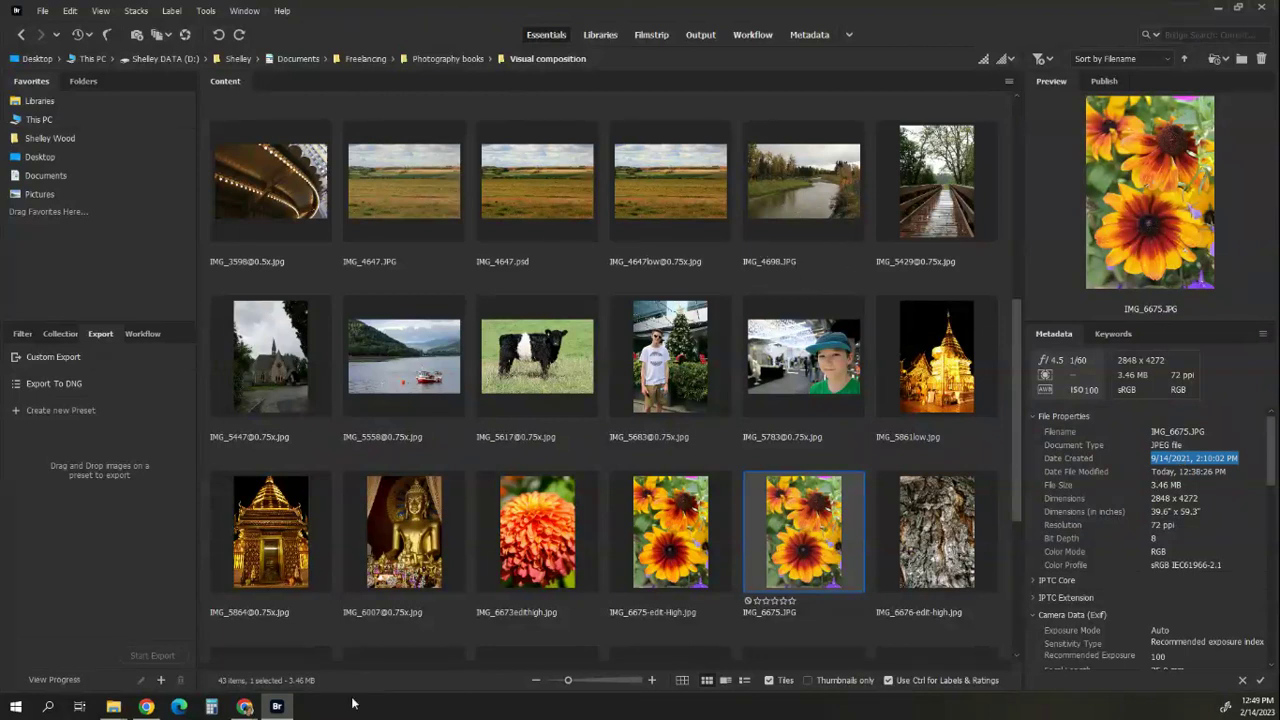
{"action": "mouse_move", "coordinate": [246, 710]}
{"action": "left_click", "coordinate": [395, 645]}
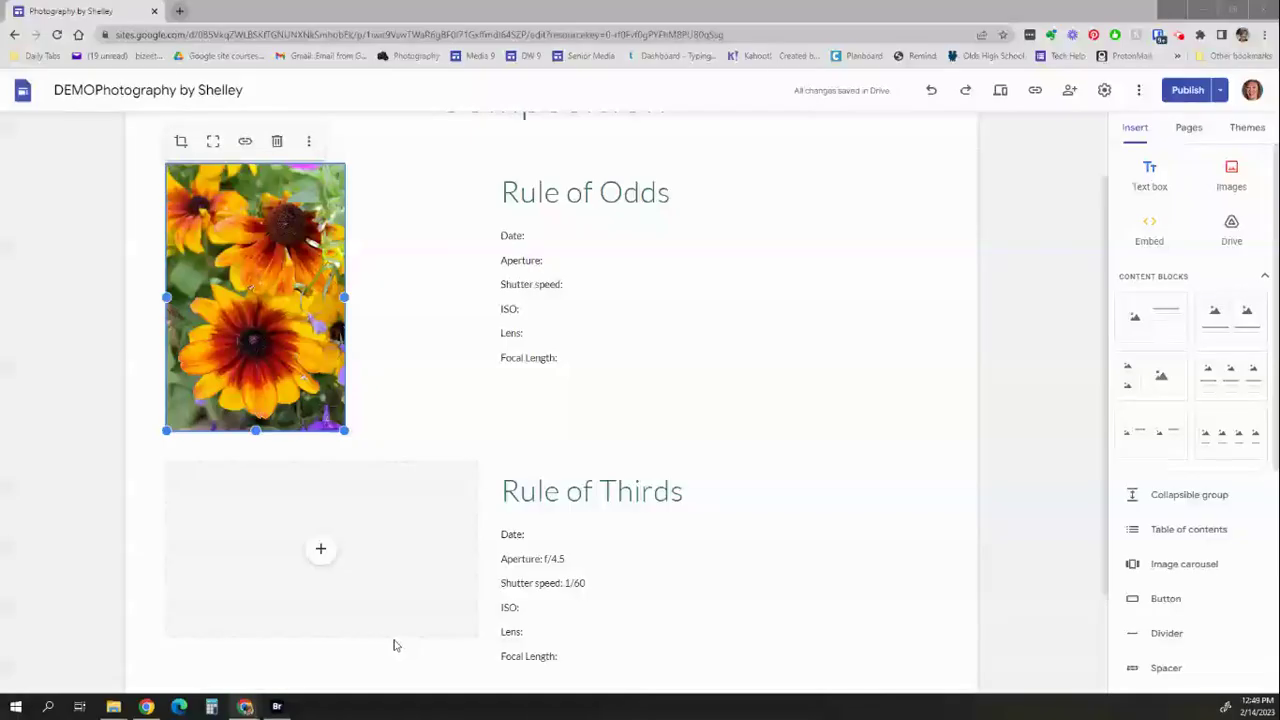
{"action": "left_click", "coordinate": [571, 294]}
{"action": "left_click", "coordinate": [548, 235]}
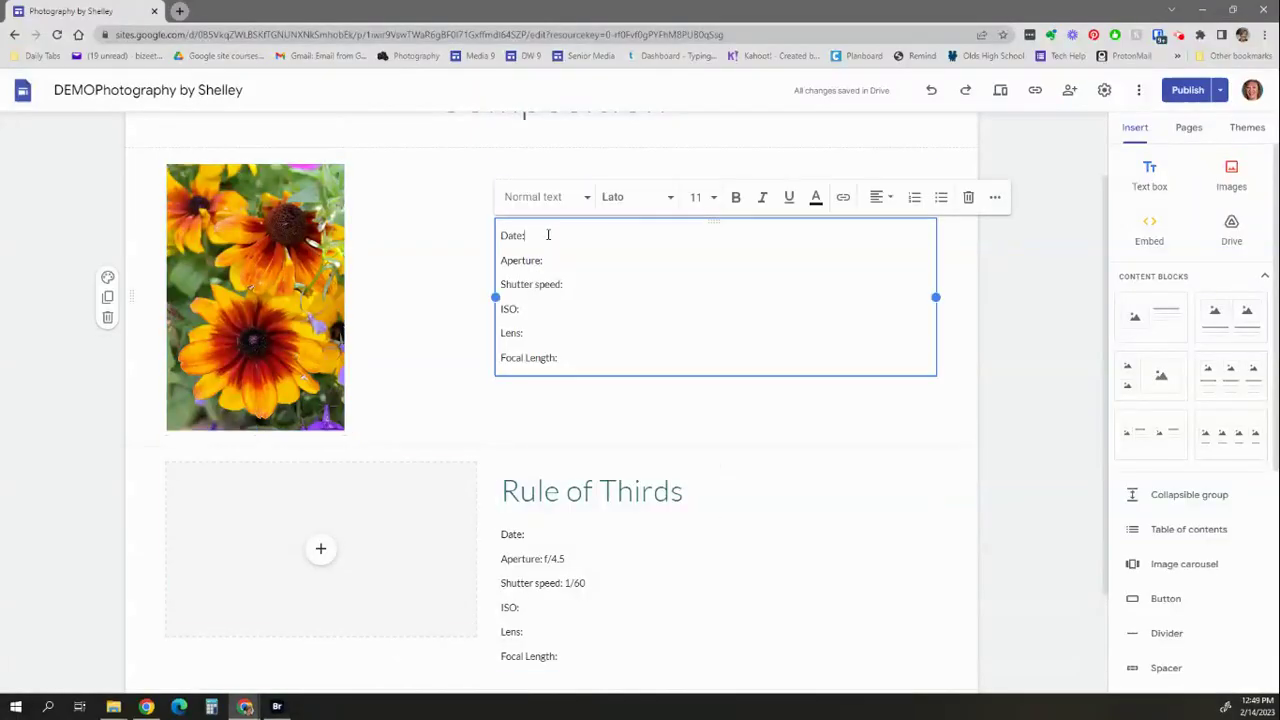
{"action": "key", "text": "ctrl+v"}
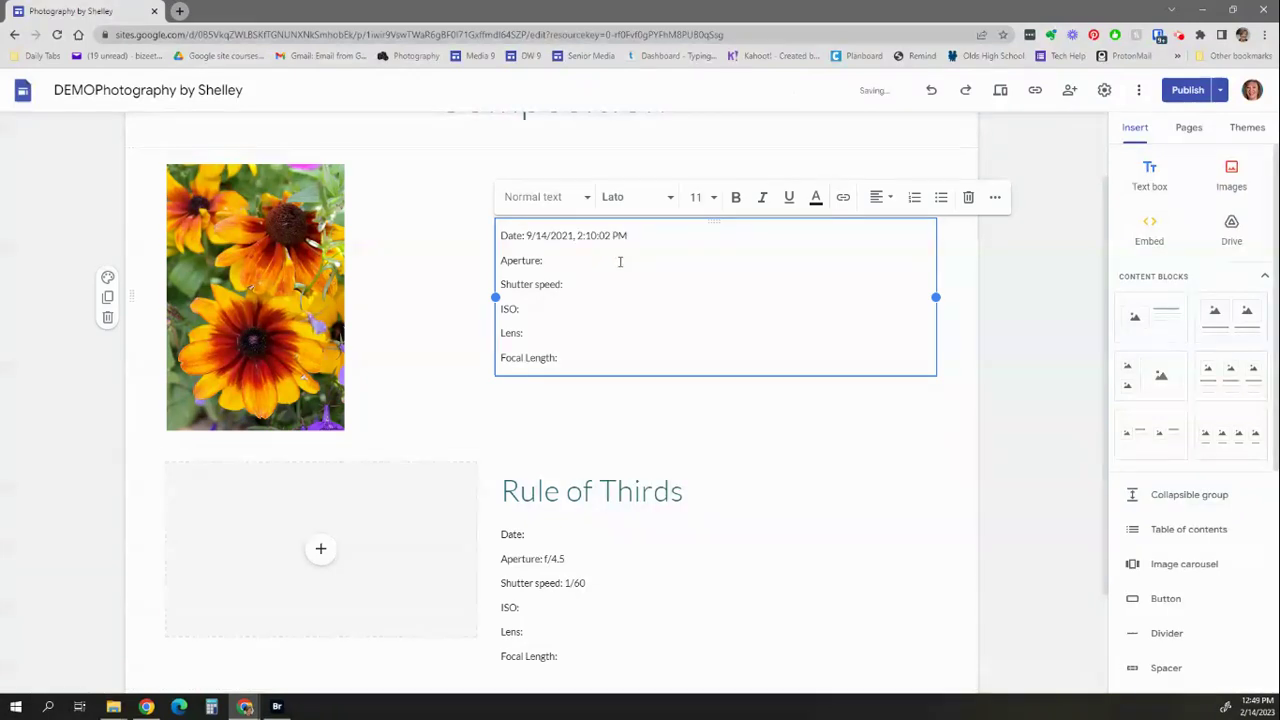
- Examine the aperture, shutter speed, ISO, focal length and lens of IMG_6675.JPG in Adobe Bridge, and return to Google Sites
{"action": "left_click", "coordinate": [277, 707]}
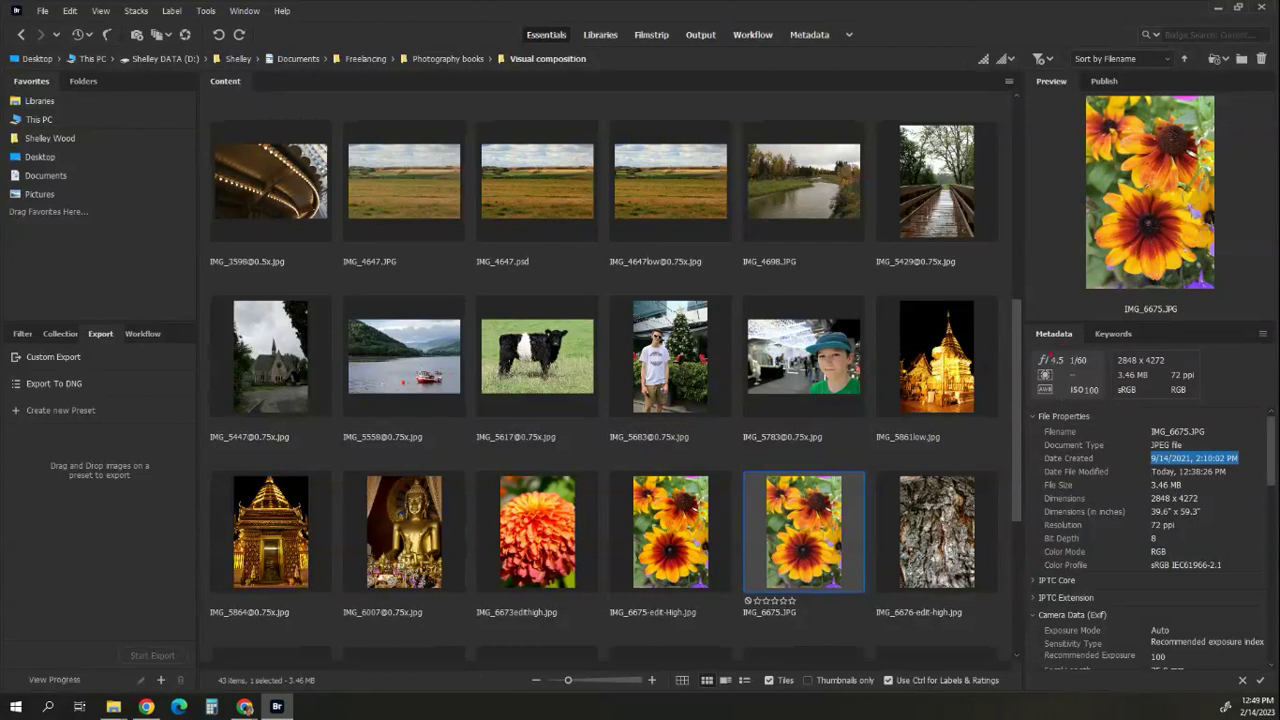
{"action": "left_click_drag", "start_coordinate": [1077, 326], "coordinate": [1045, 339]}
{"action": "key", "text": "Escape"}
{"action": "scroll", "coordinate": [1276, 452], "scroll_direction": "down", "scroll_amount": 3}
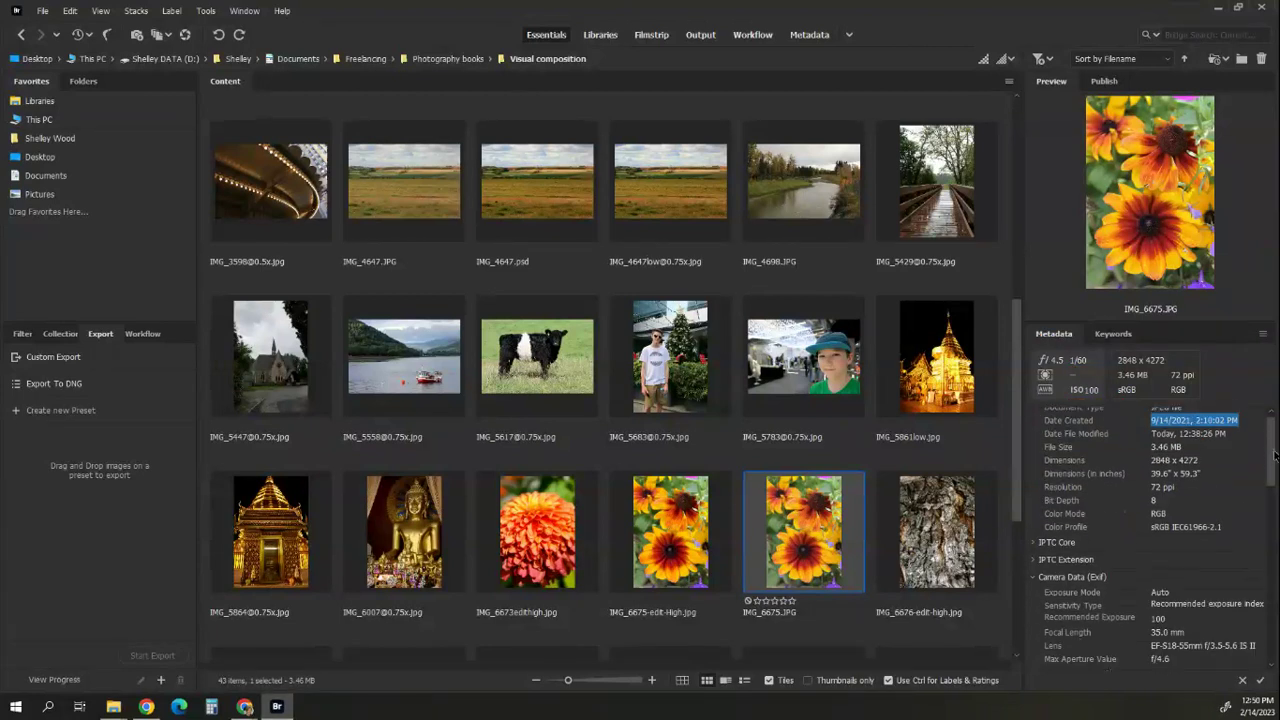
{"action": "scroll", "coordinate": [1275, 496], "scroll_direction": "down", "scroll_amount": 2}
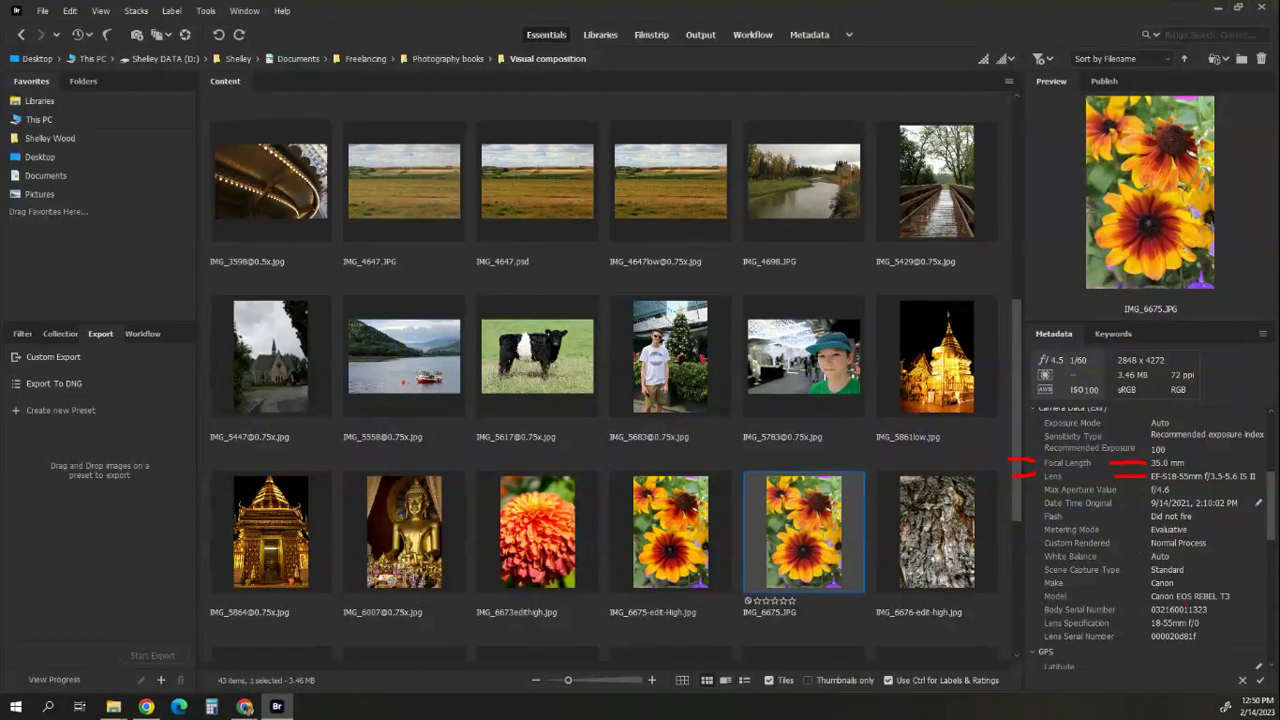
{"action": "mouse_move", "coordinate": [1215, 608]}
{"action": "left_mouse_down"}
{"action": "mouse_move", "coordinate": [1231, 614]}
{"action": "mouse_move", "coordinate": [1218, 637]}
{"action": "left_mouse_up"}
{"action": "key", "text": "Escape"}
{"action": "key", "text": "alt+Tab"}
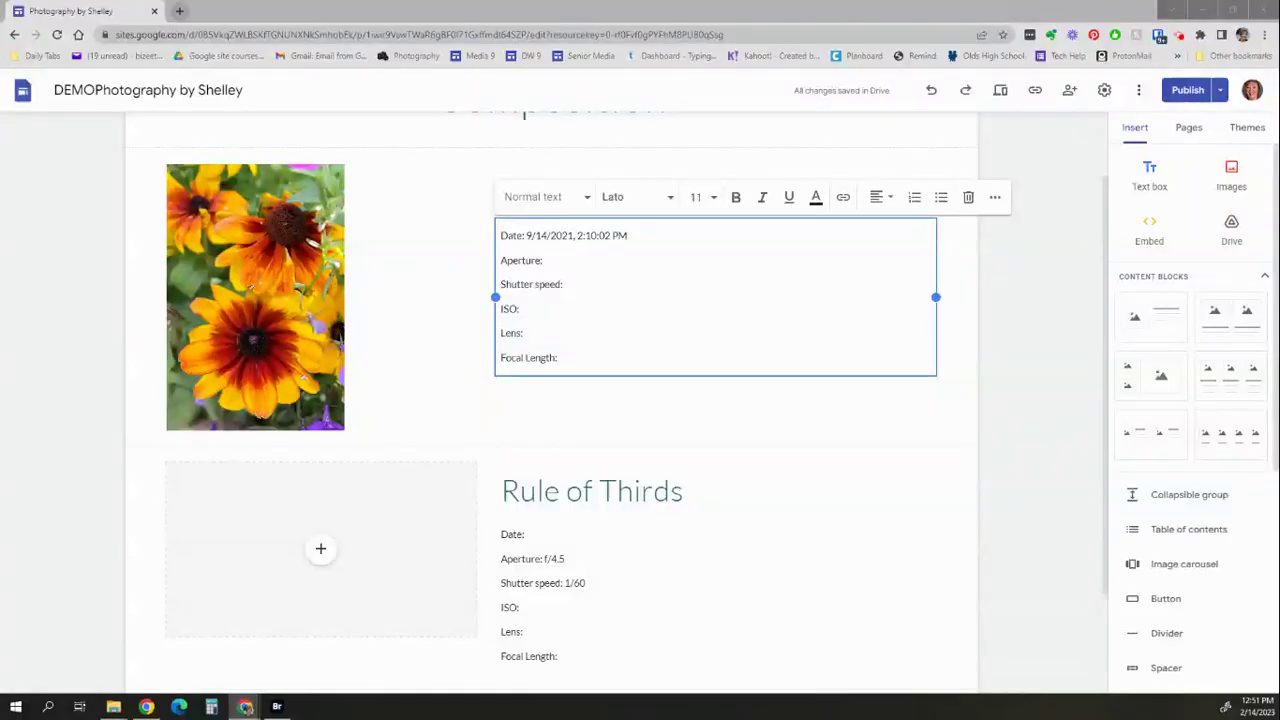